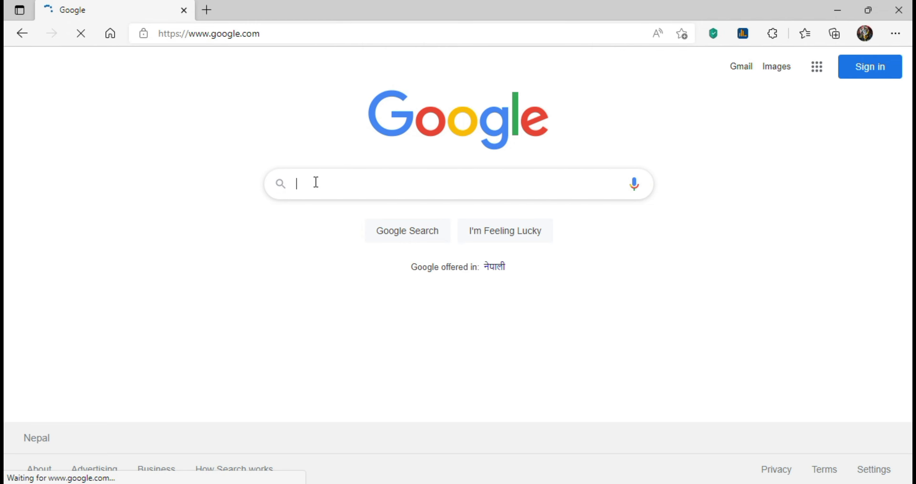
- Search Google for "cura", open the Ultimaker Cura page and start the software download
text(cura)
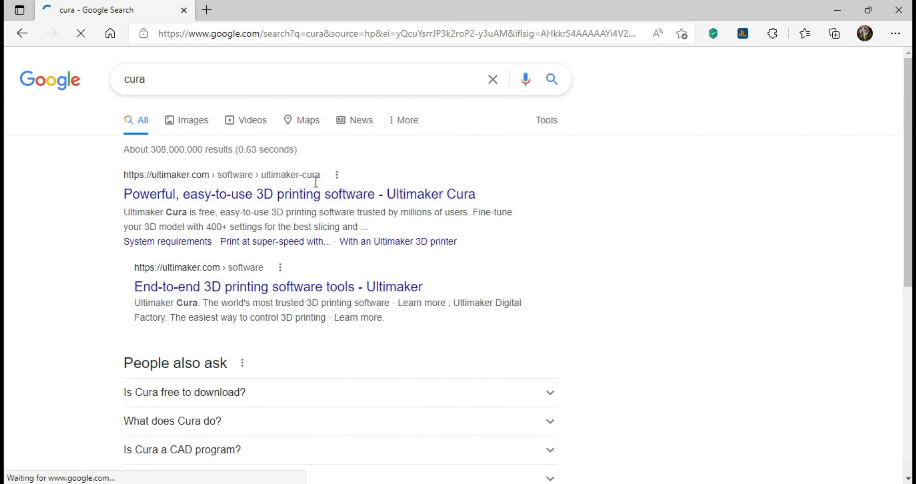
click(130, 194)
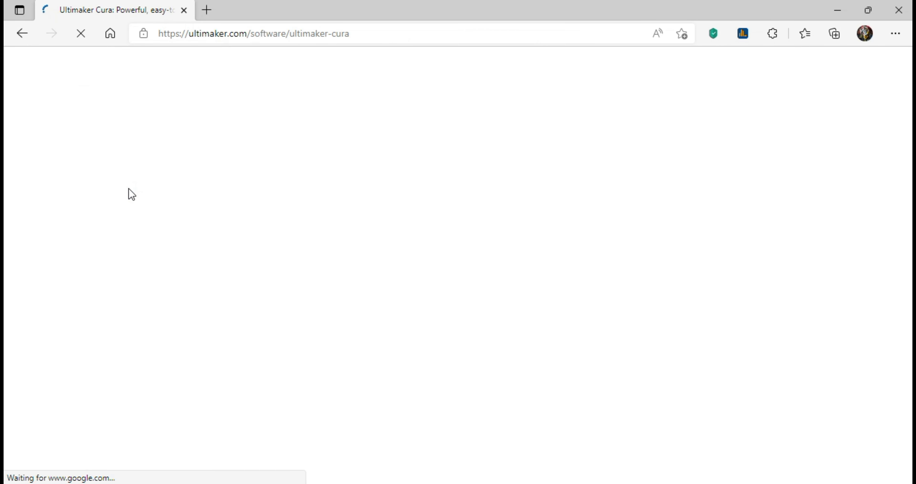
click(170, 405)
click(242, 329)
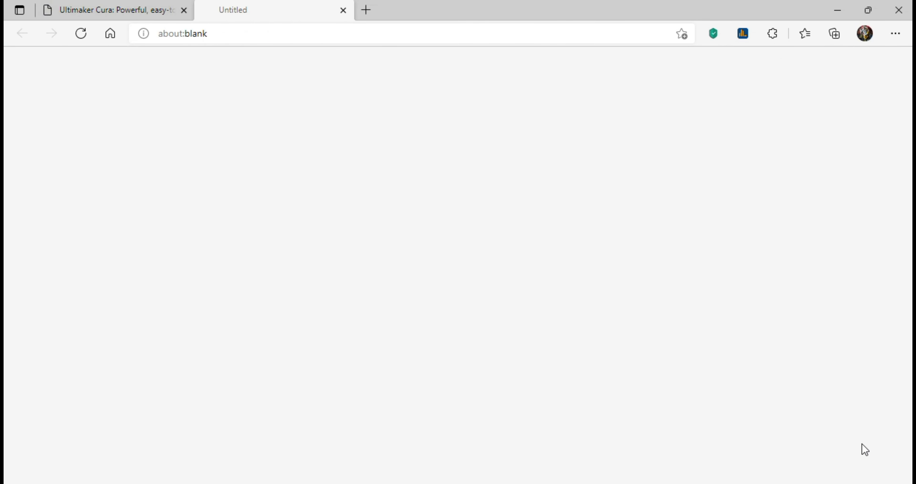
- Install Ultimaker Cura 4.9.1 with the default Start Menu folder and launch it when the setup wizard completes
click(528, 354)
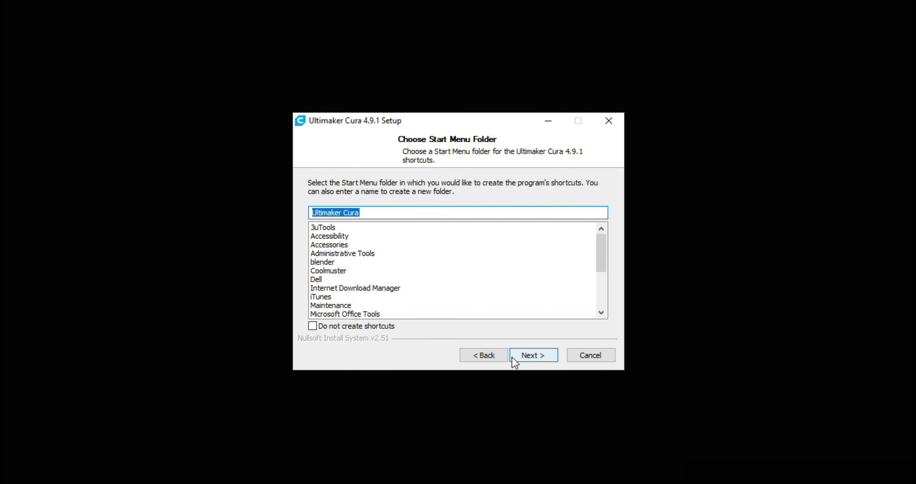
click(512, 357)
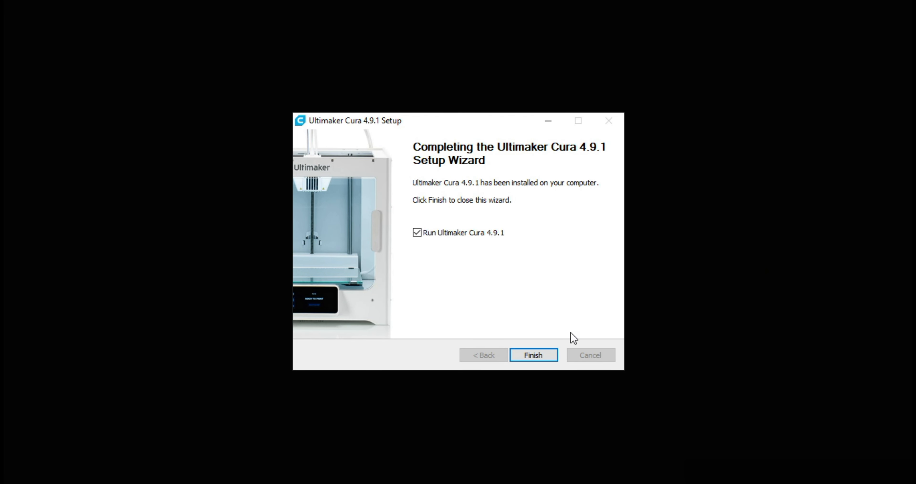
click(521, 354)
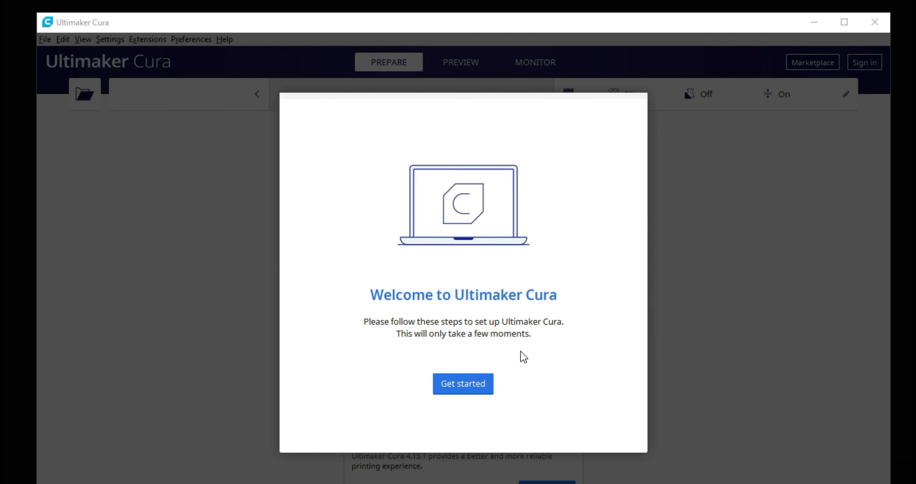
- Start the Cura welcome setup, accept the user agreement and skip signing in to the Ultimaker platform
click(447, 388)
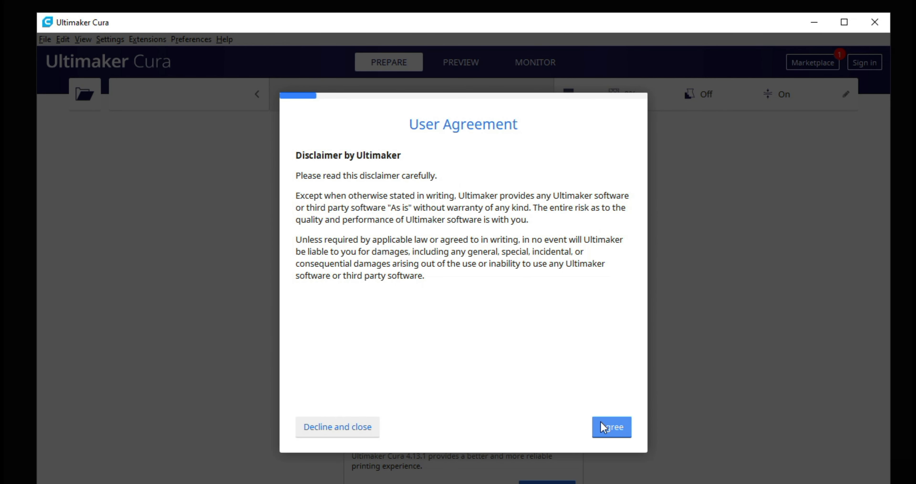
click(604, 427)
click(610, 427)
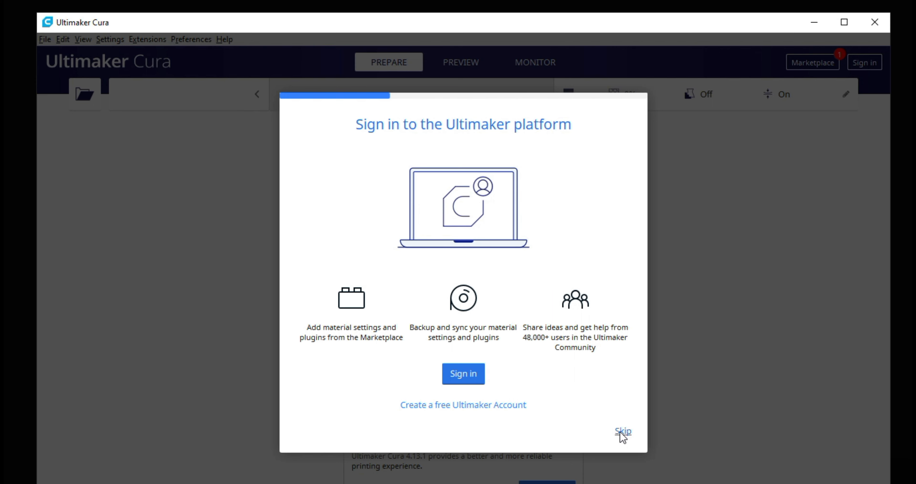
click(622, 431)
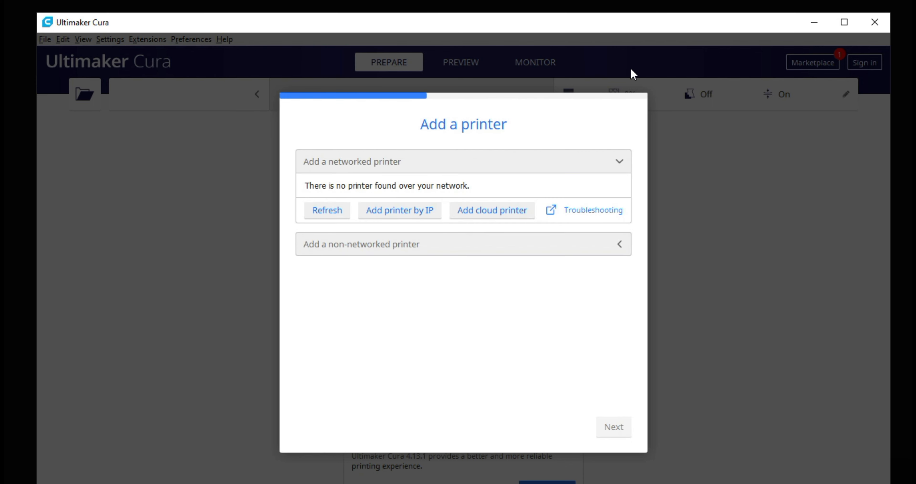
- Add the Creality3D Creality Ender-3 as a non-networked printer and accept its default machine settings
click(620, 163)
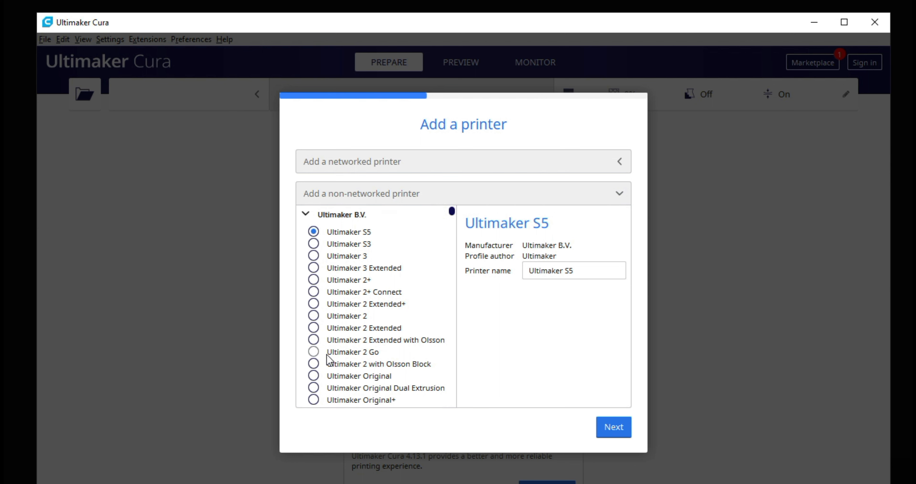
scroll(453, 225, down, 3)
drag(452, 225, 457, 260)
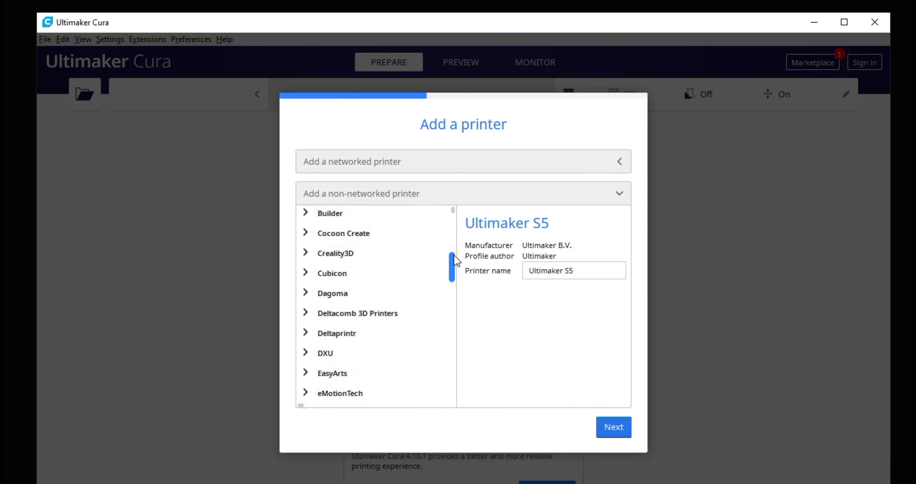
click(306, 253)
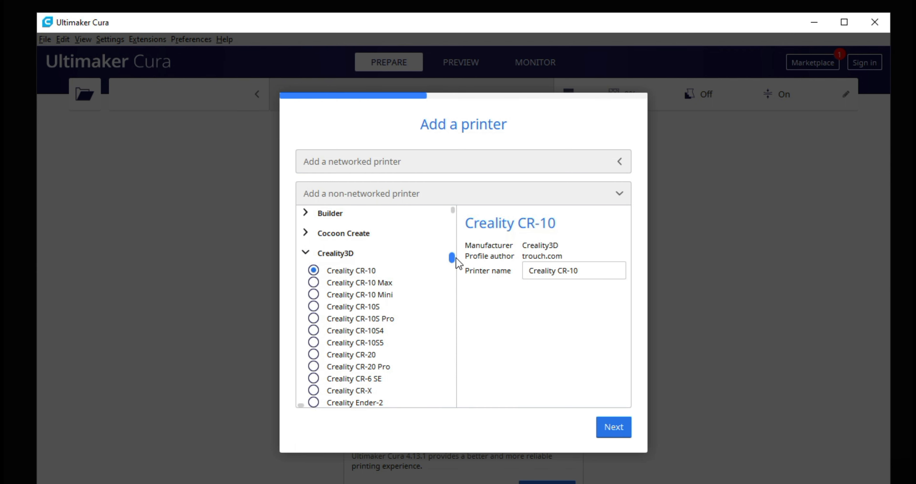
drag(456, 257, 461, 267)
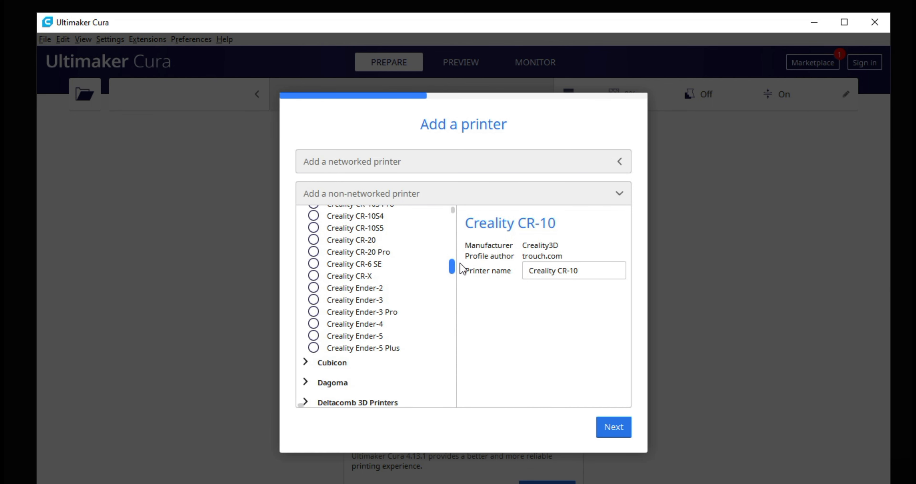
scroll(458, 265, up, 1)
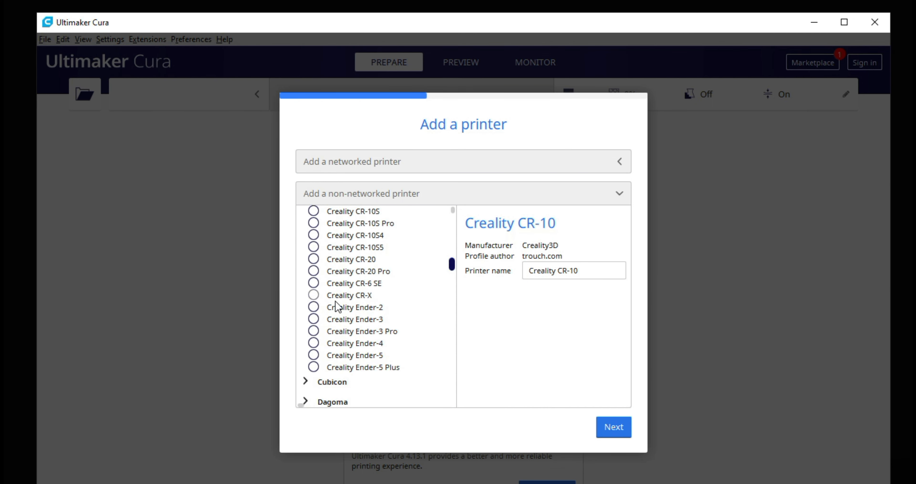
click(313, 321)
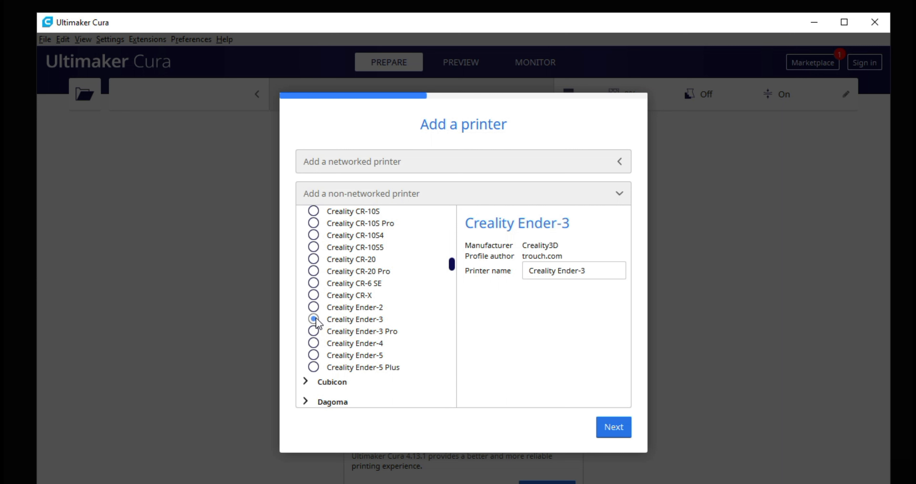
click(609, 426)
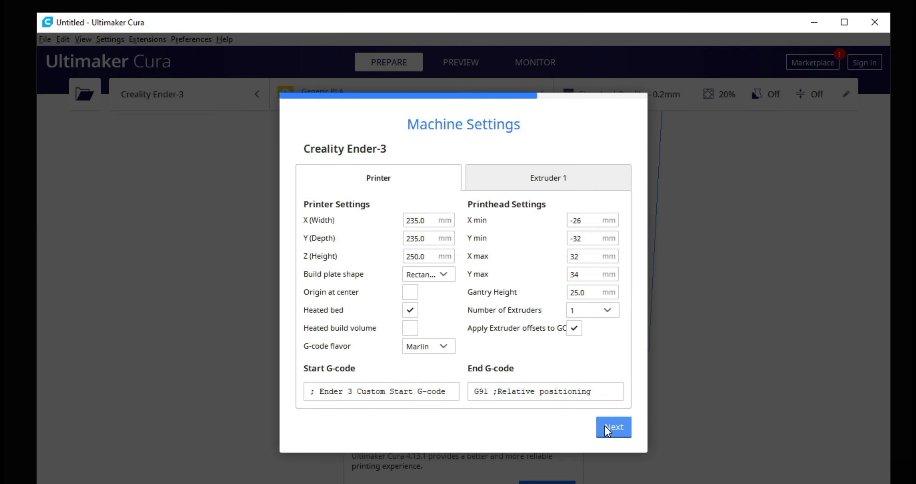
click(605, 425)
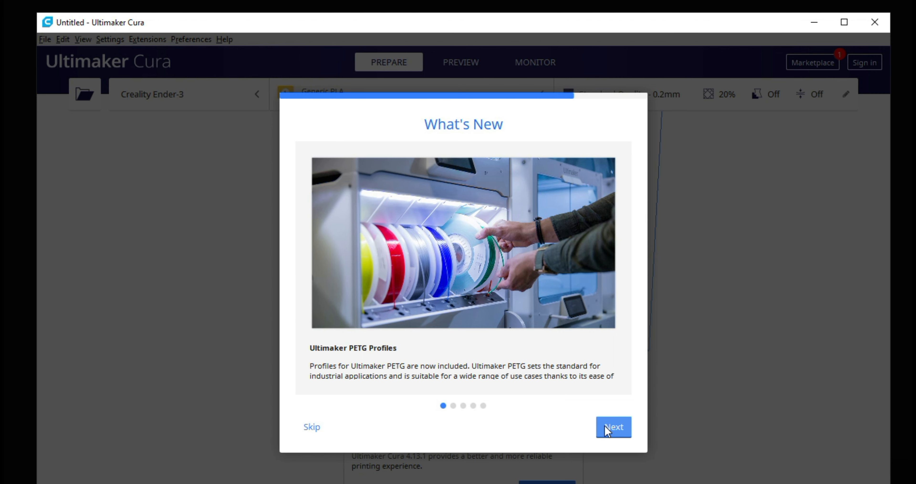
- Go through all the What's New pages to finish the welcome setup
click(605, 425)
click(605, 424)
click(605, 425)
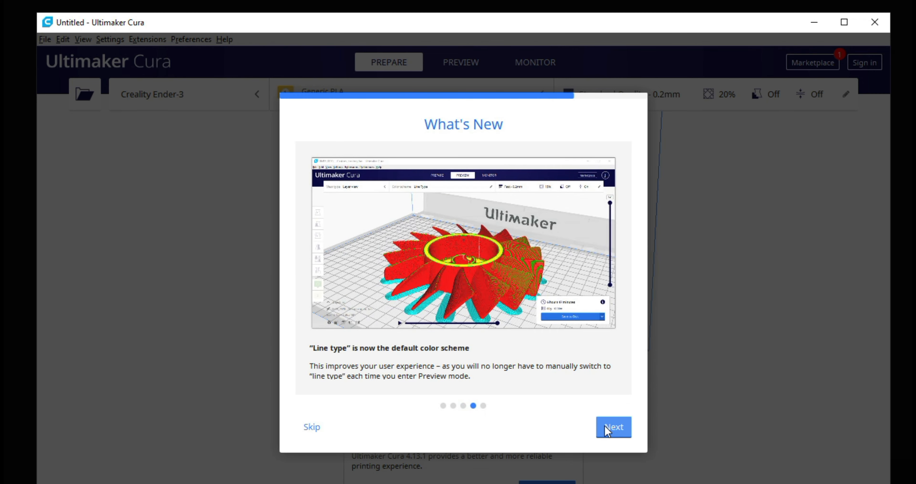
click(606, 425)
click(606, 424)
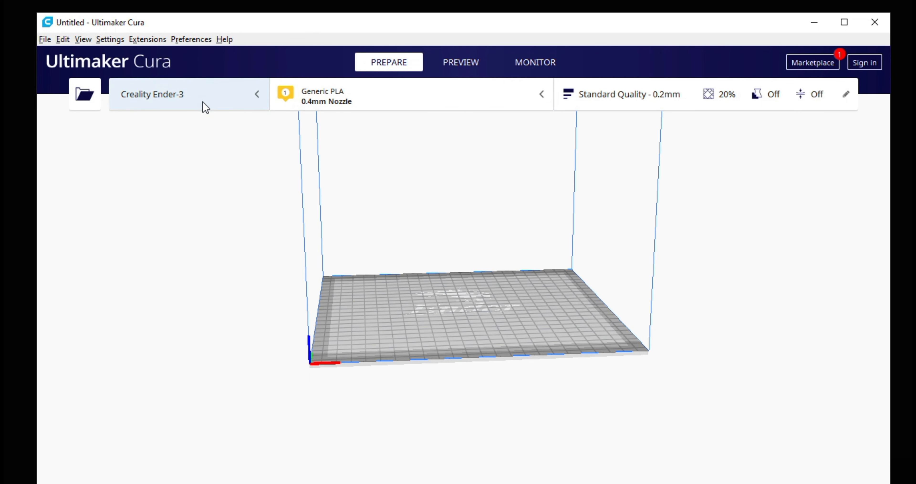
- Add a non-networked Creality Ender-5 with its default machine settings, and switch the active printer back to Creality Ender-3
click(204, 107)
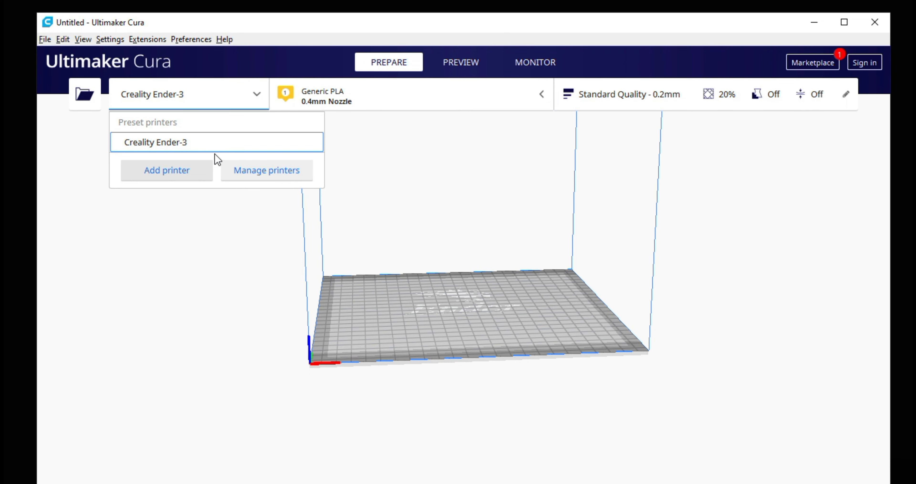
click(141, 176)
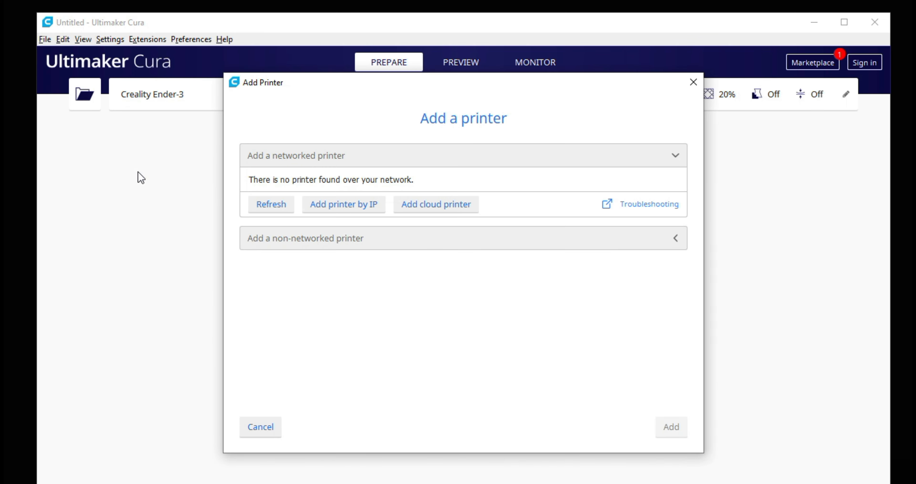
click(560, 165)
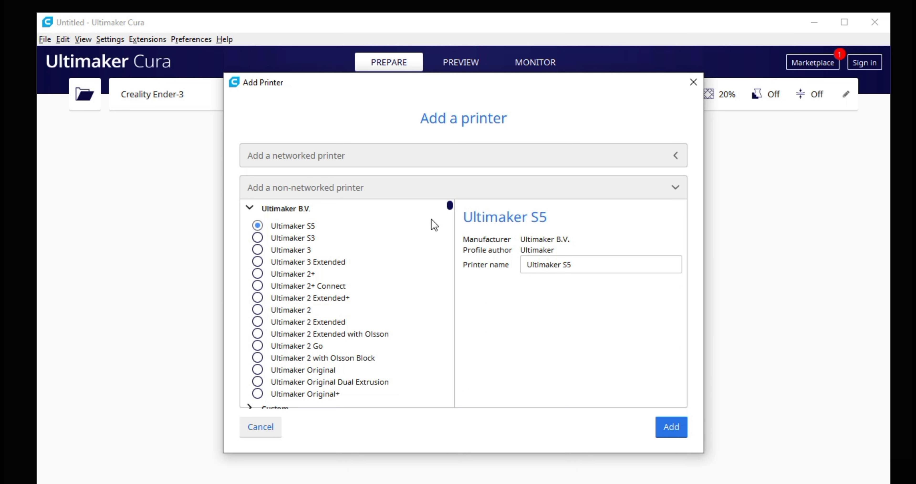
scroll(451, 231, down, 5)
scroll(451, 250, down, 5)
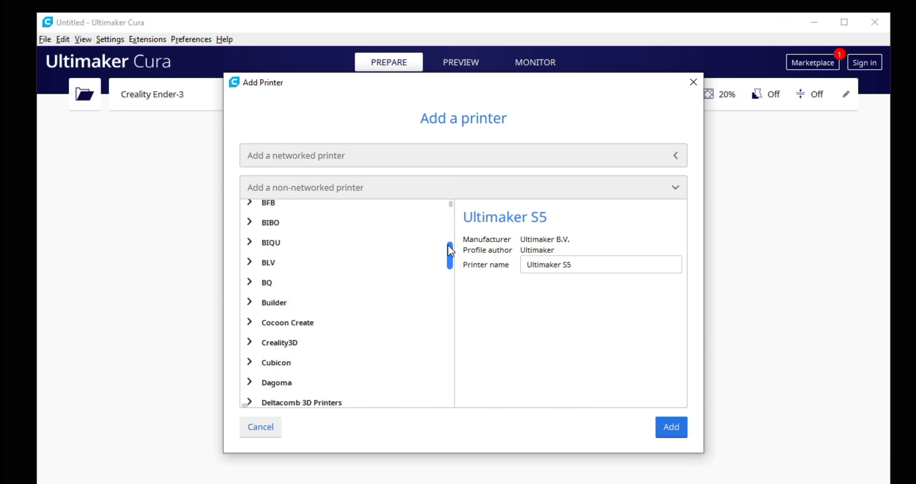
click(250, 342)
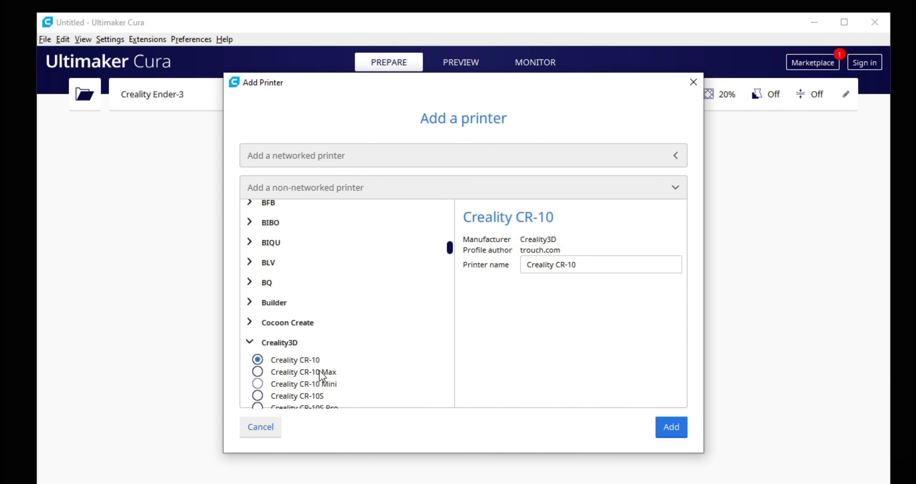
scroll(453, 249, down, 5)
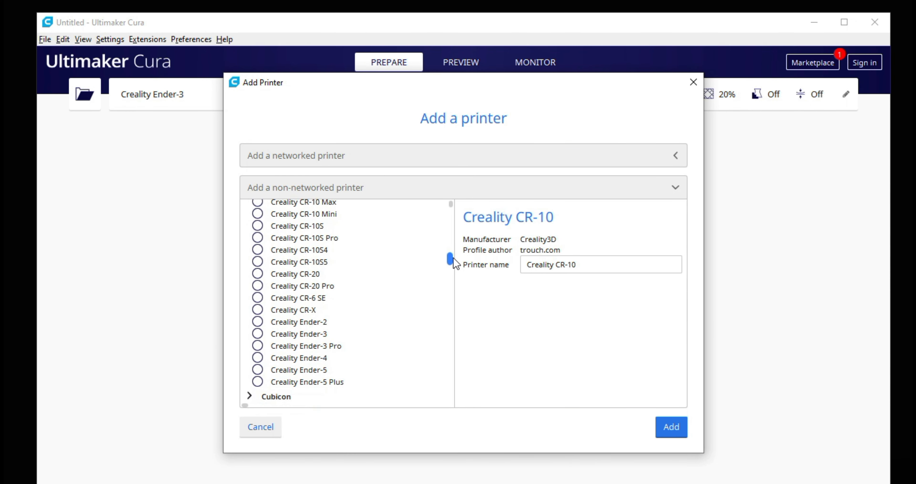
click(258, 377)
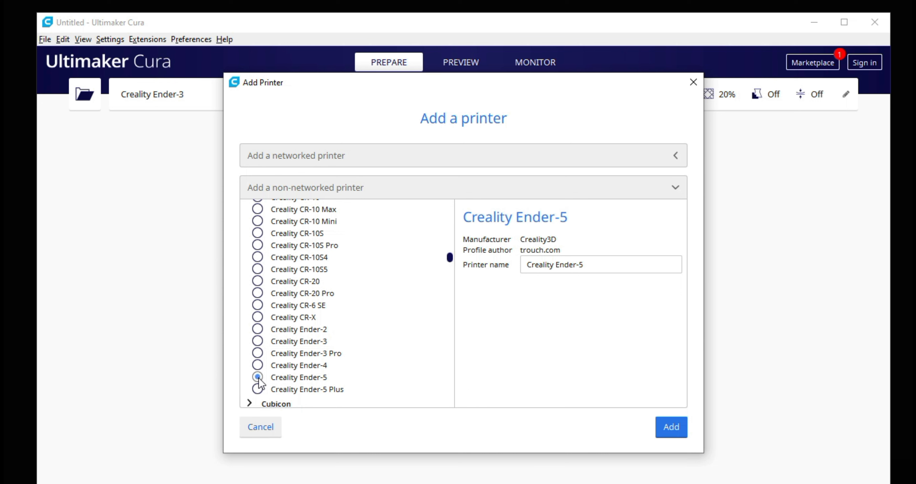
click(672, 424)
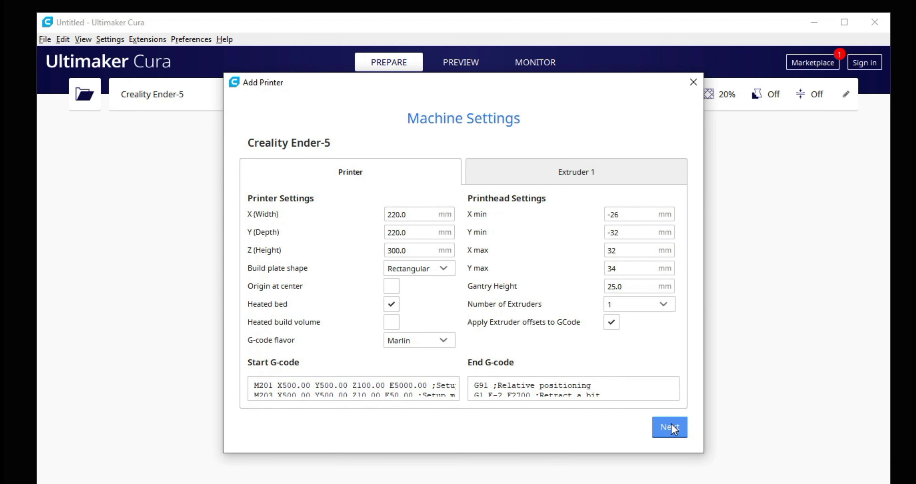
click(672, 423)
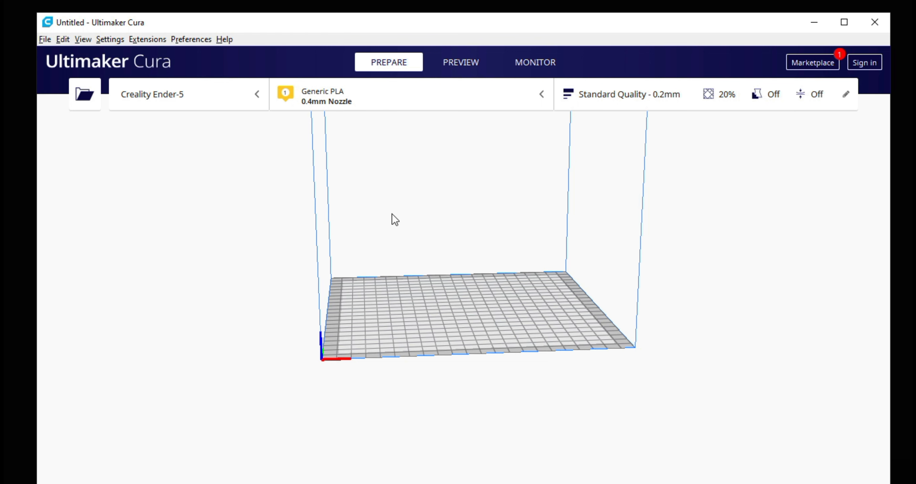
click(219, 99)
click(196, 139)
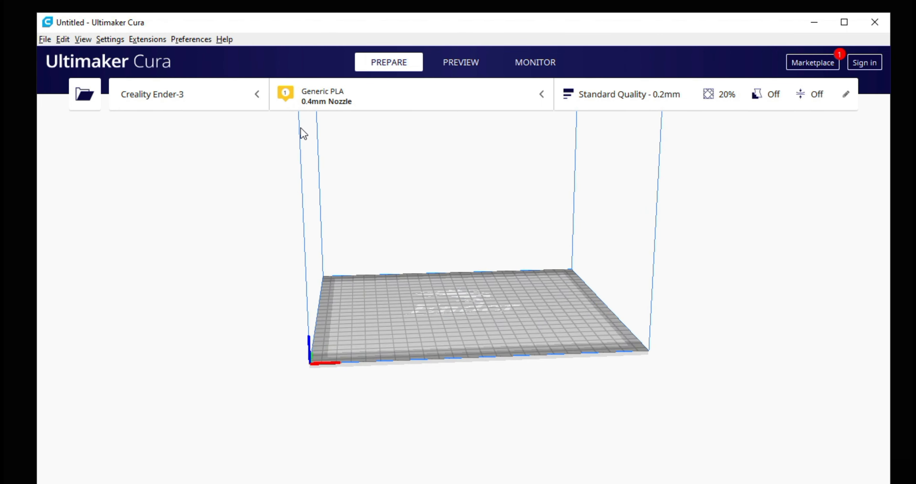
- Change the extruder's nozzle size to 0.2mm and set it back to 0.4mm
click(363, 93)
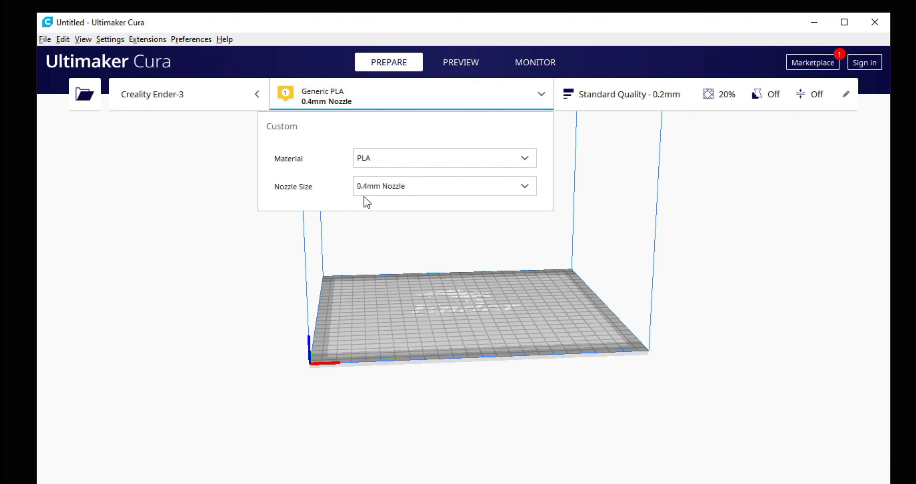
click(530, 193)
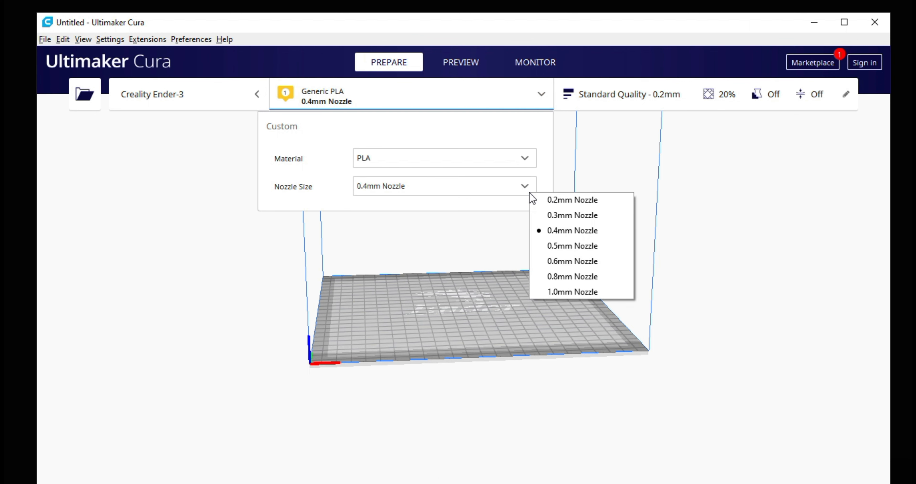
click(530, 194)
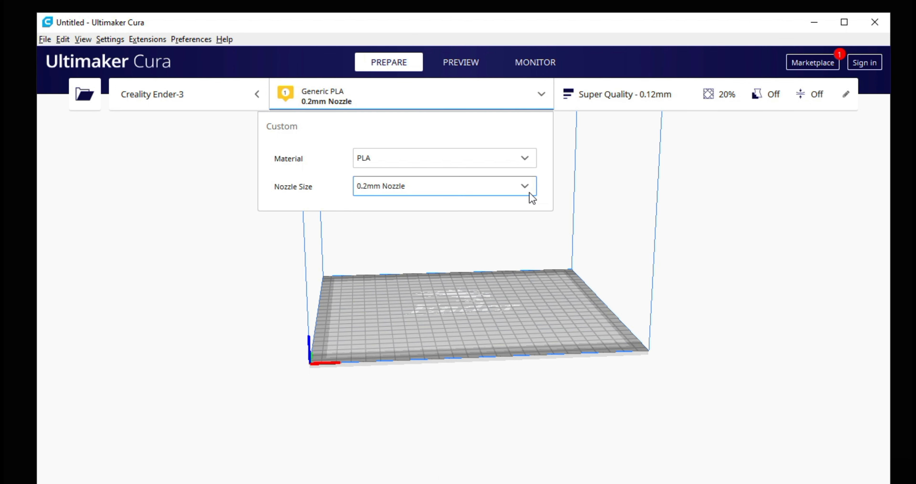
click(529, 192)
click(545, 233)
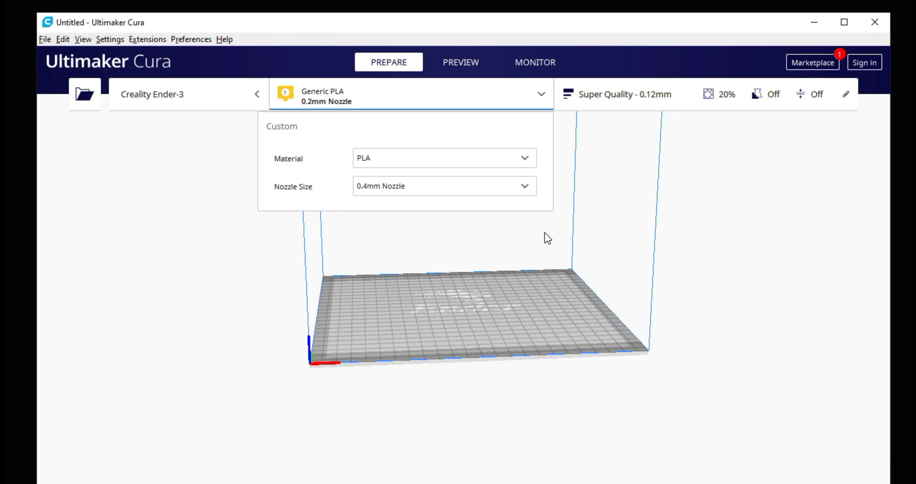
click(636, 154)
- Show the custom print settings and examine the Quality, Walls and Top/Bottom categories, collapsing each one again
click(665, 79)
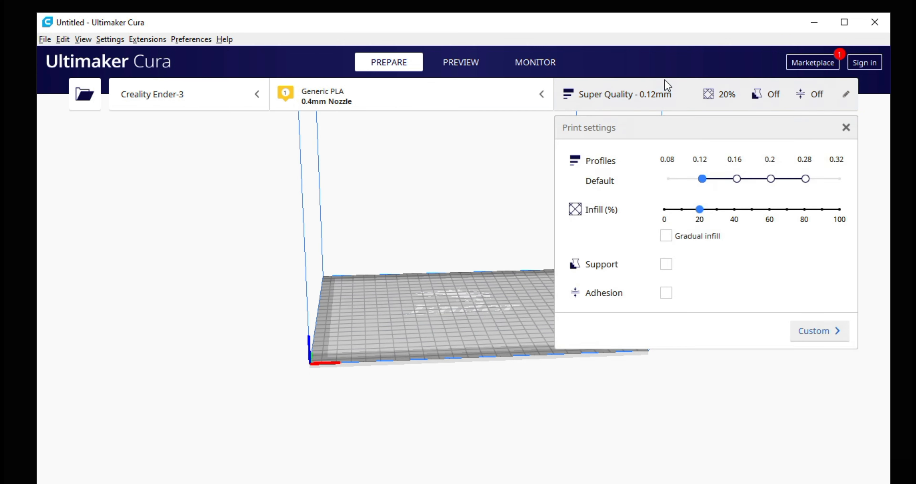
click(808, 332)
click(820, 210)
click(821, 210)
click(821, 229)
click(822, 228)
click(823, 245)
click(823, 245)
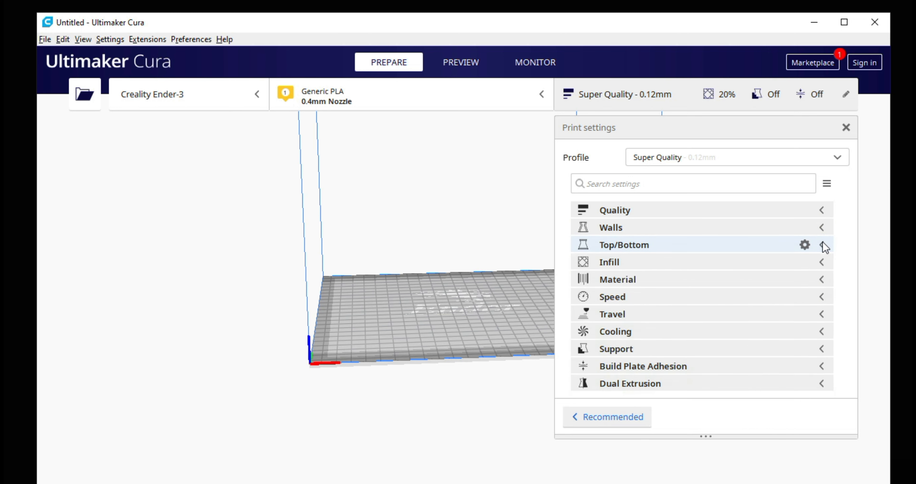
- Examine the Infill category, and switch the print profile to Dynamic Quality - 0.16 mm and finally to Standard Quality - 0.2 mm
click(822, 262)
click(822, 262)
click(842, 158)
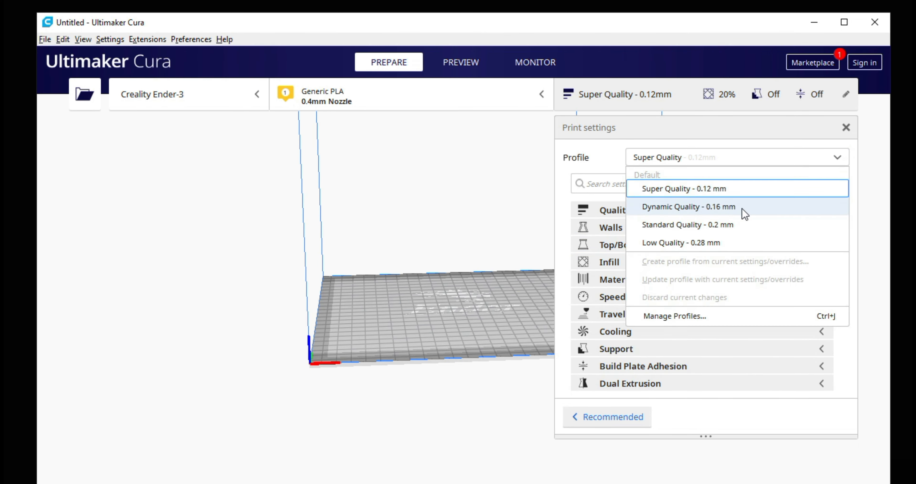
click(741, 207)
click(832, 160)
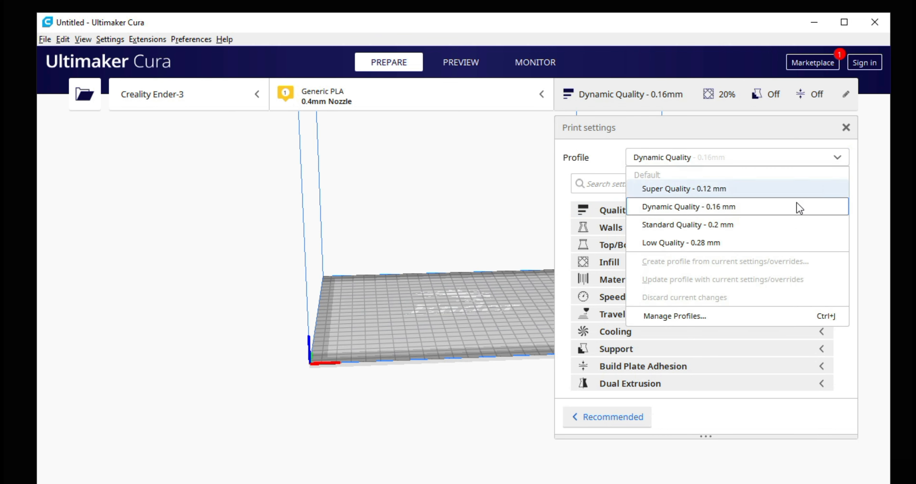
click(746, 227)
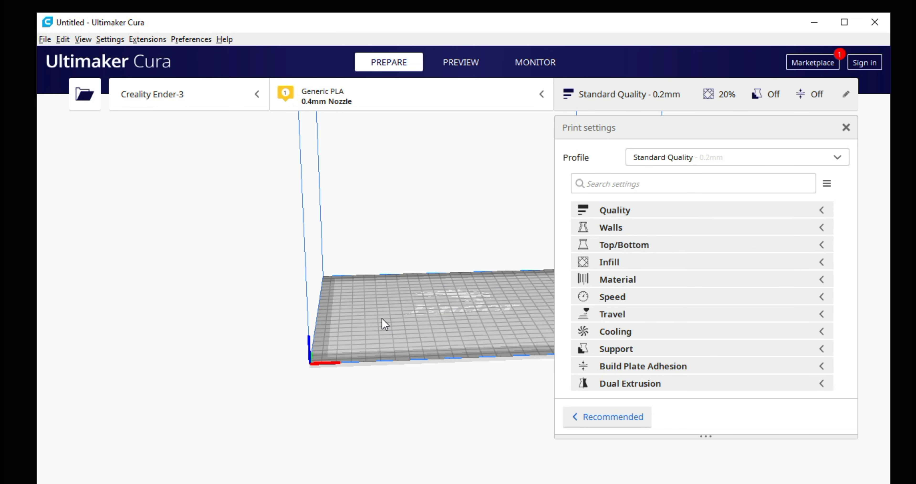
- Load 3DBenchy.stl from the Desktop onto the build plate and close the print settings
click(83, 95)
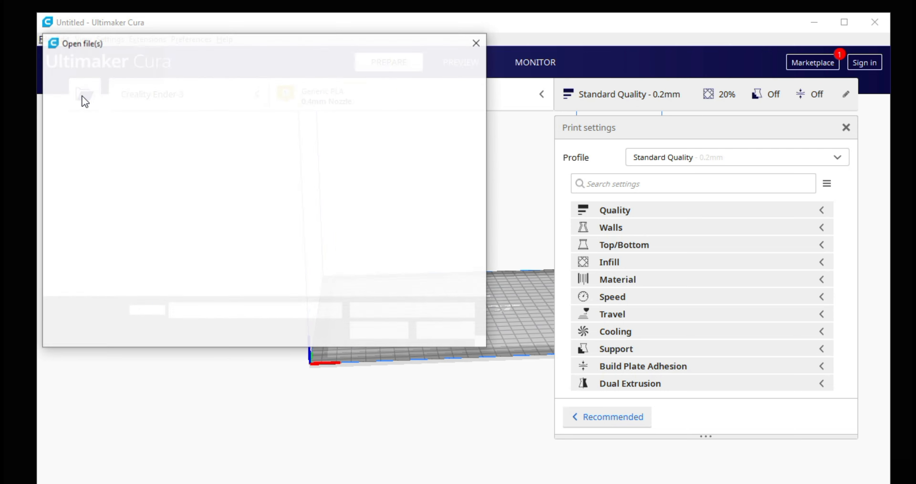
click(91, 136)
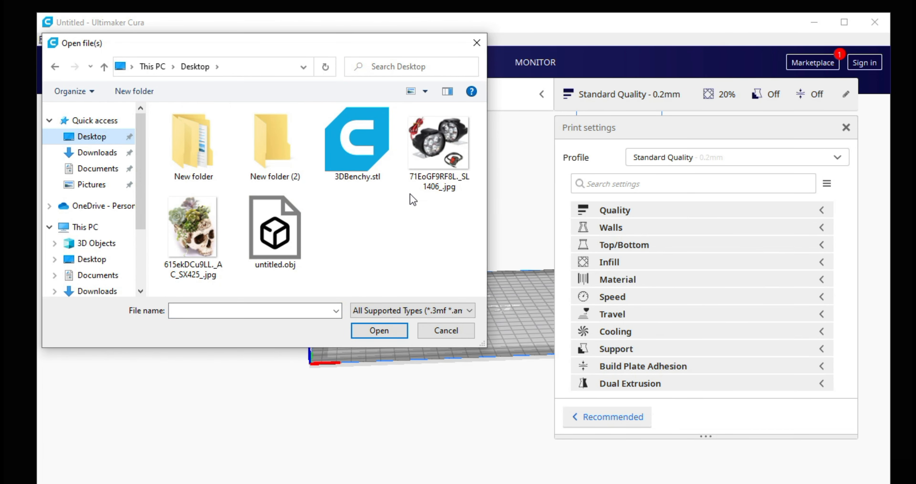
click(364, 156)
click(367, 330)
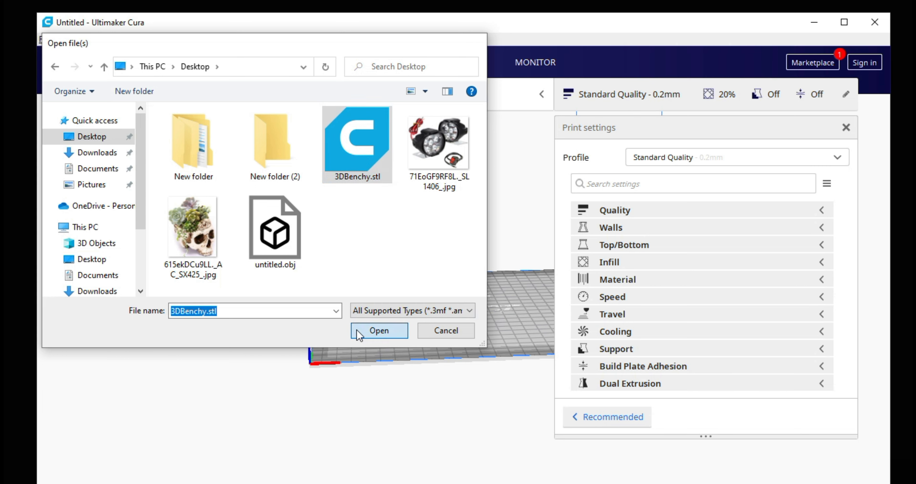
click(846, 127)
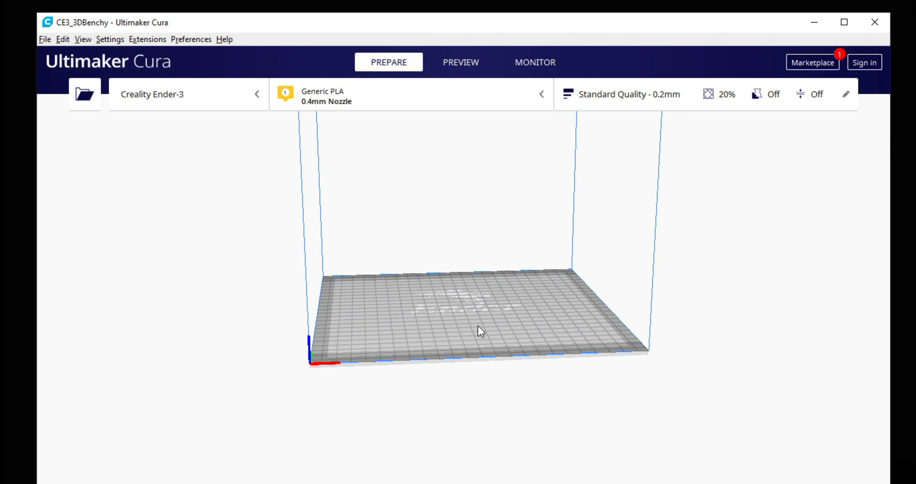
- Select the 3DBenchy model and slice it with the Standard Quality profile
click(470, 298)
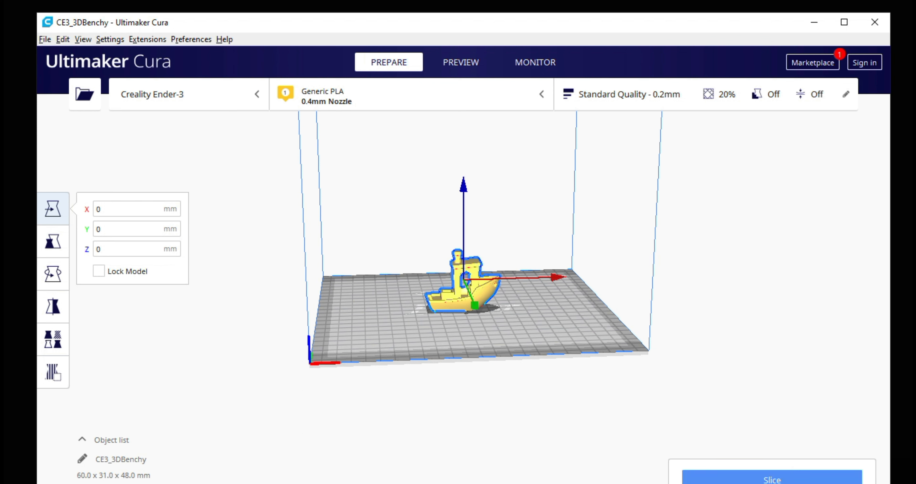
click(772, 479)
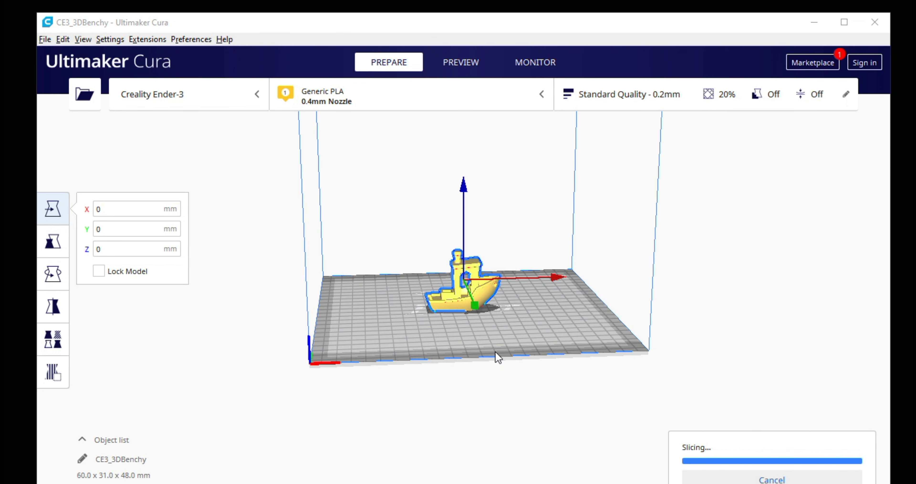
scroll(518, 290, up, 5)
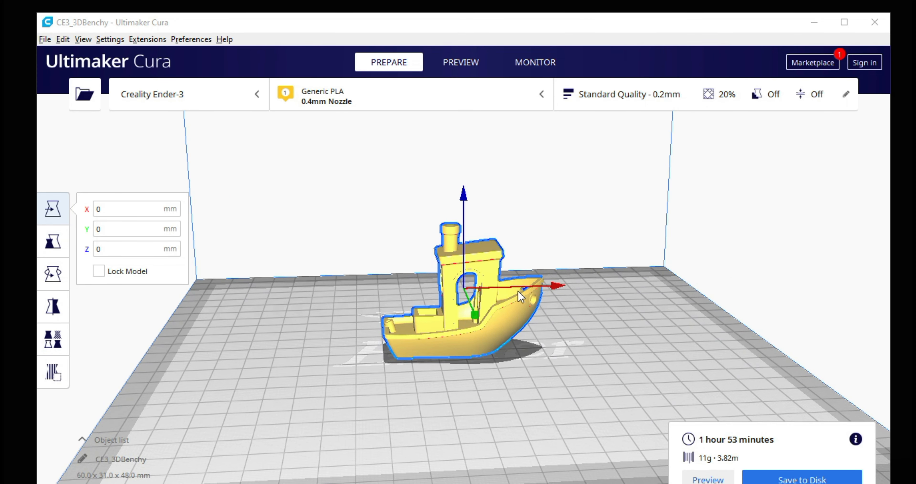
- Preview the sliced boat layer by layer down towards the lowest layers, and save the sliced file to disk
click(447, 66)
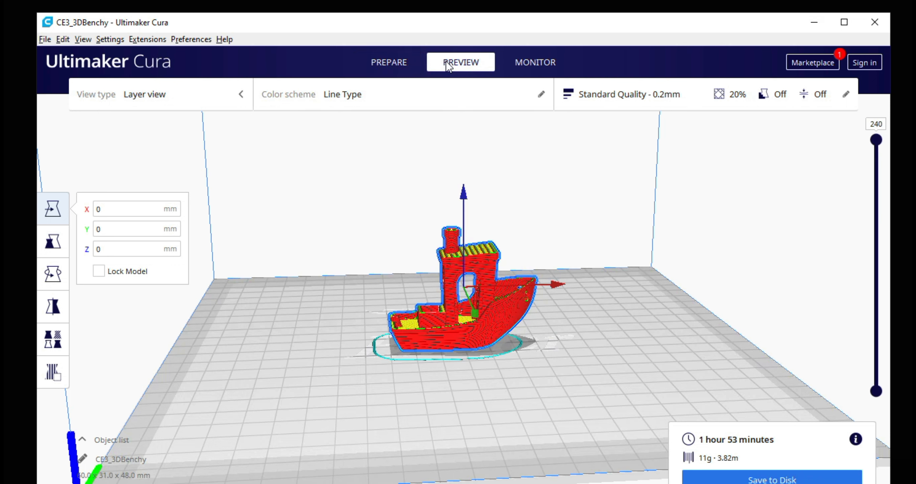
drag(879, 145, 911, 377)
click(840, 476)
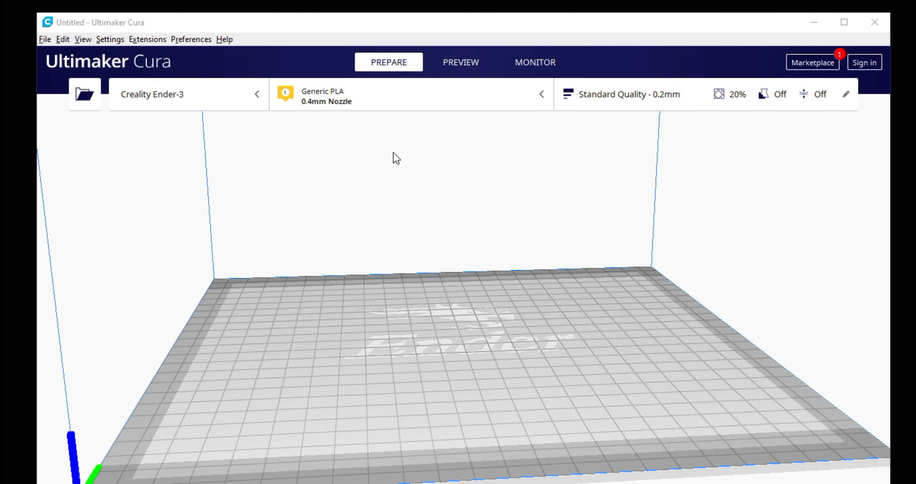
- Examine the available material brands and nozzle sizes for the Ender-3's extruder, leaving the current choices in place
click(373, 97)
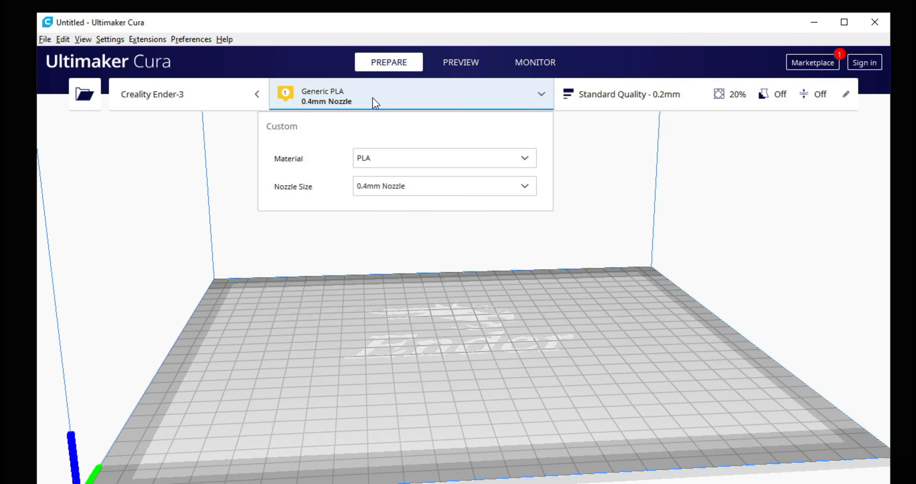
click(532, 185)
click(527, 166)
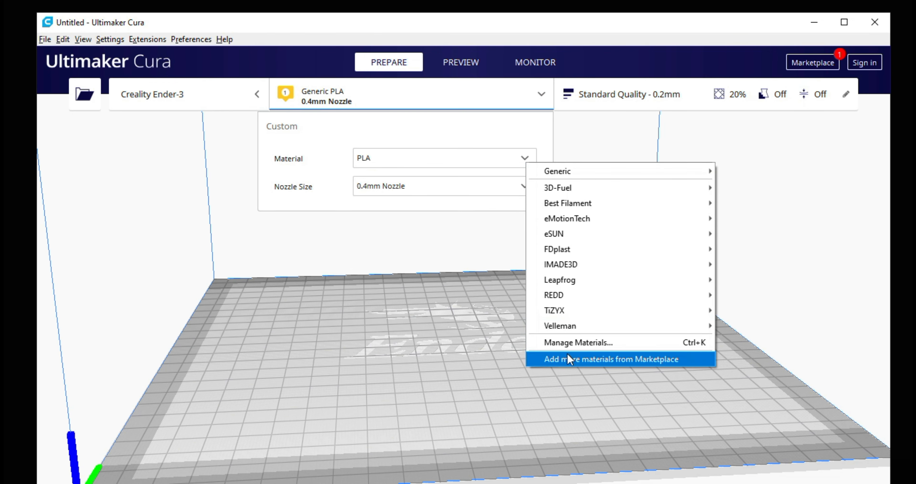
mouse_move(576, 326)
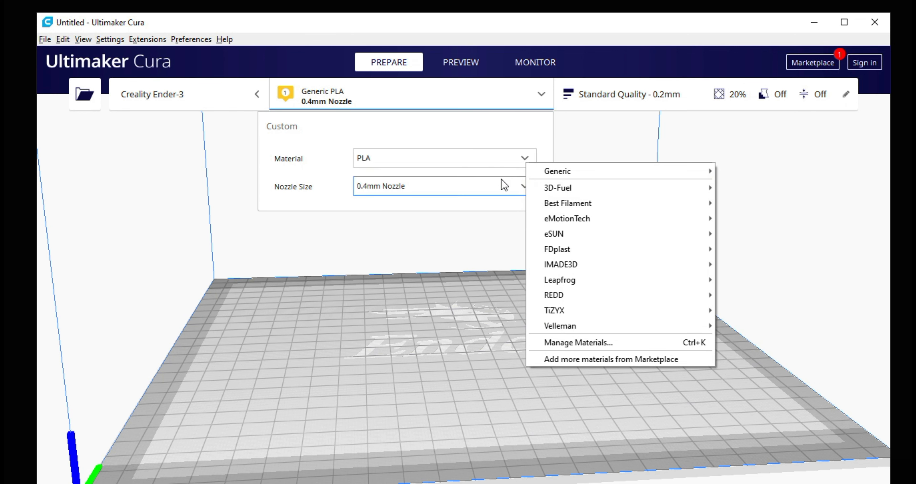
click(516, 186)
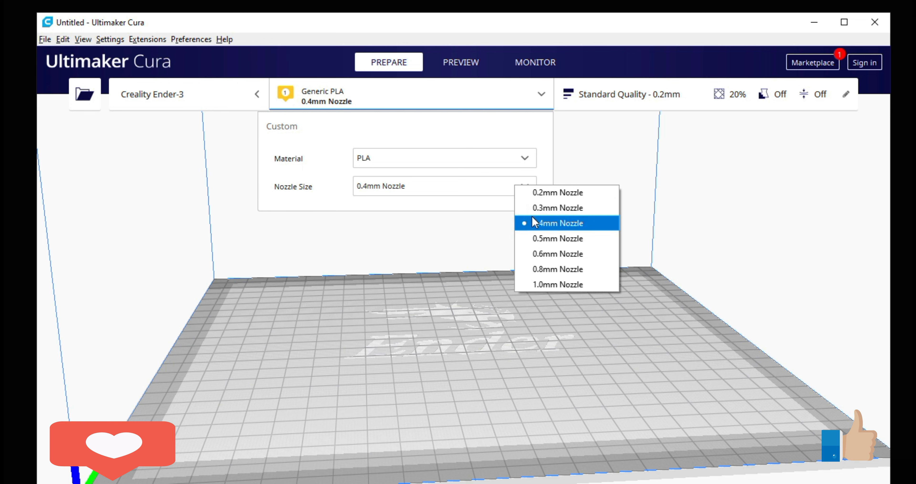
key(super+p)
key(super+p)
click(518, 266)
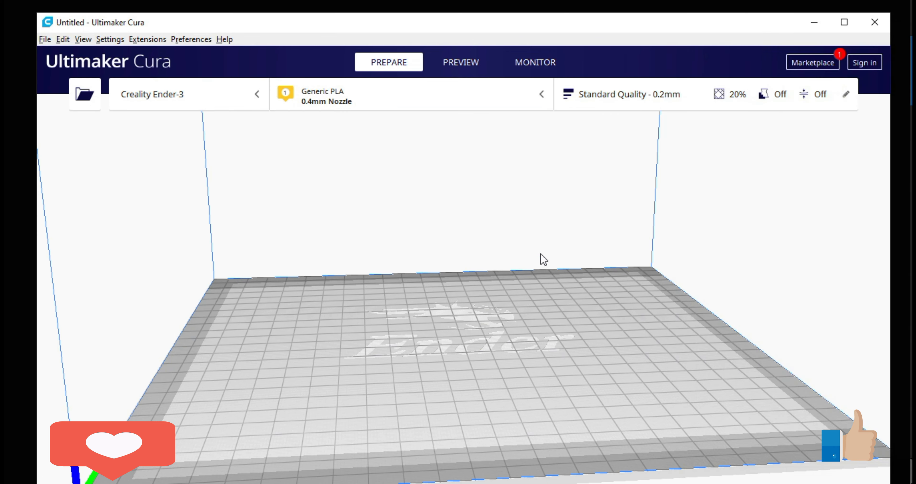